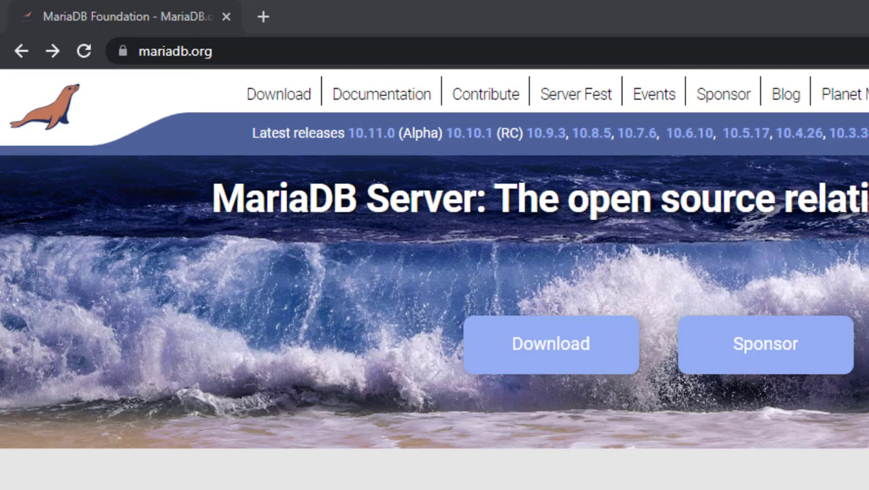
- Open the MariaDB Server download page from the mariadb.org home page
left_click(243, 257)
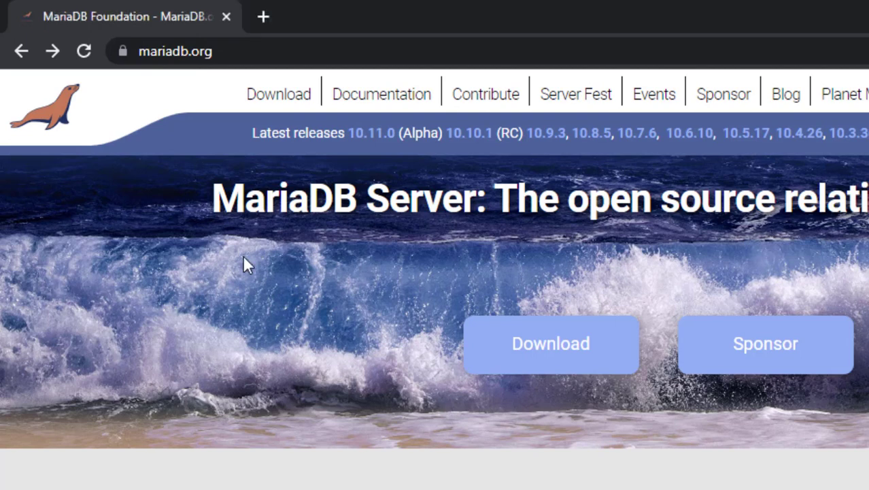
left_click(225, 54)
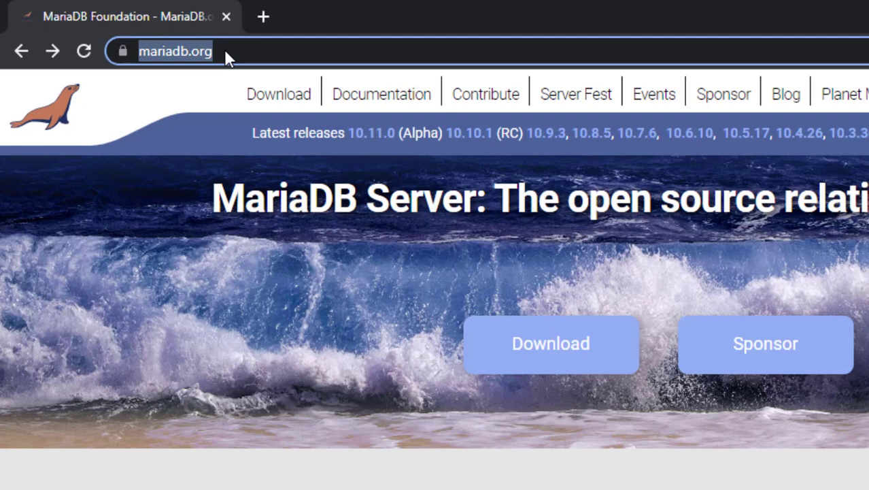
left_click(400, 335)
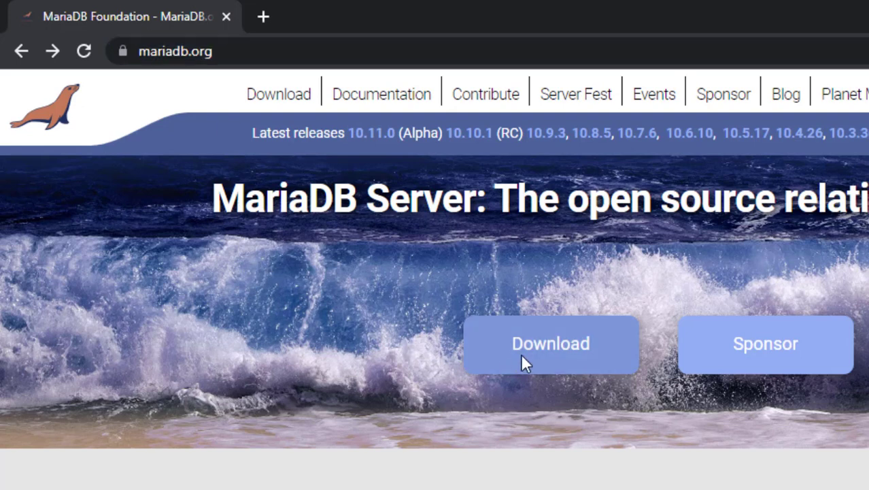
left_click(553, 354)
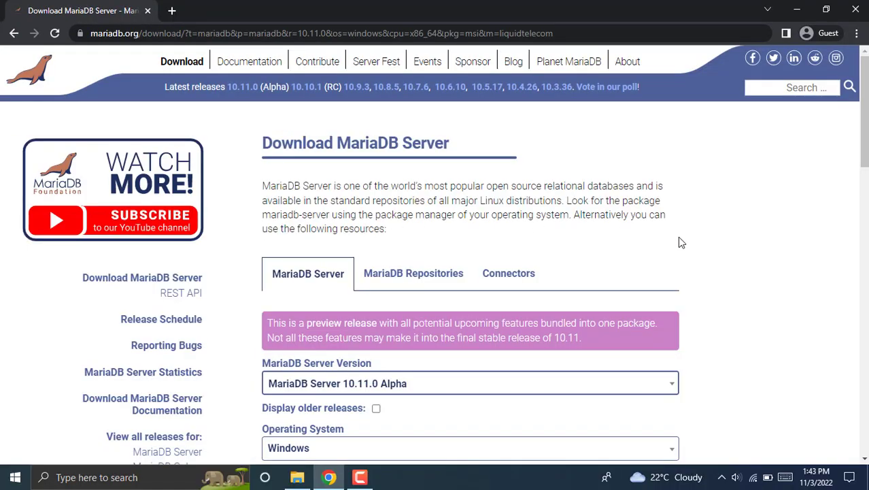
- Examine the available server version, operating system, architecture and package type options for the MariaDB Server download
scroll(679, 237, "down", 2)
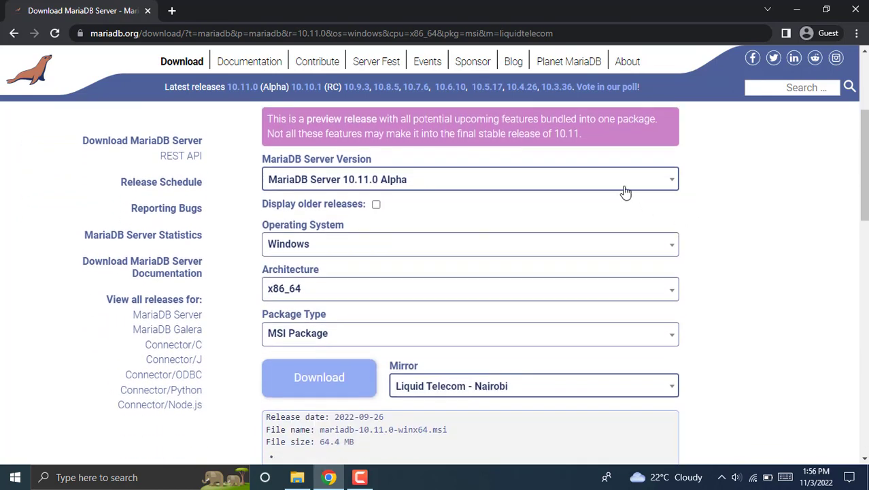
left_click(626, 181)
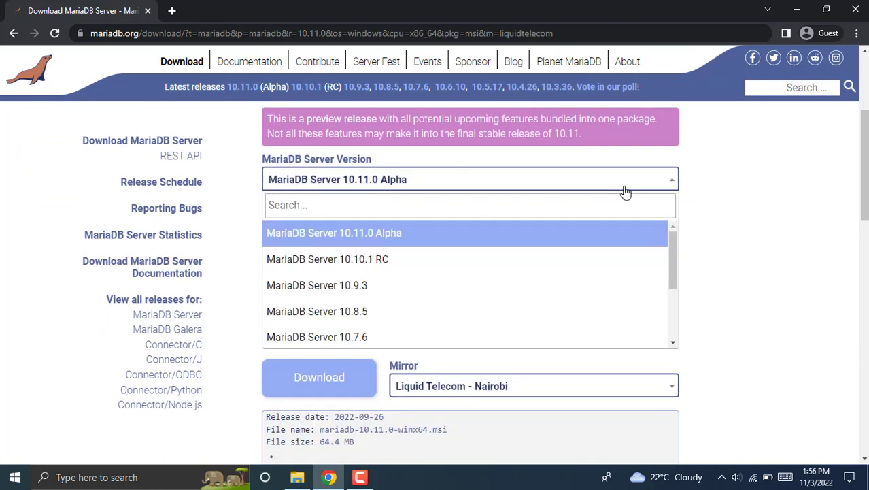
left_click(704, 217)
left_click(643, 250)
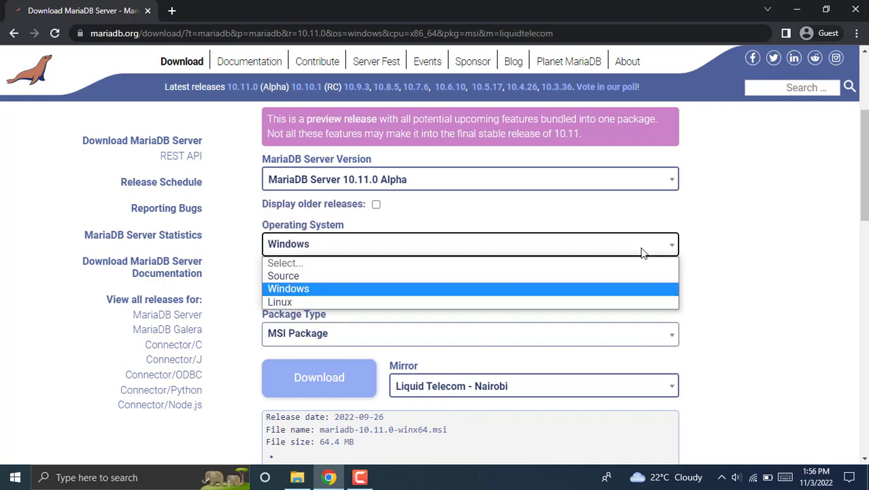
left_click(694, 258)
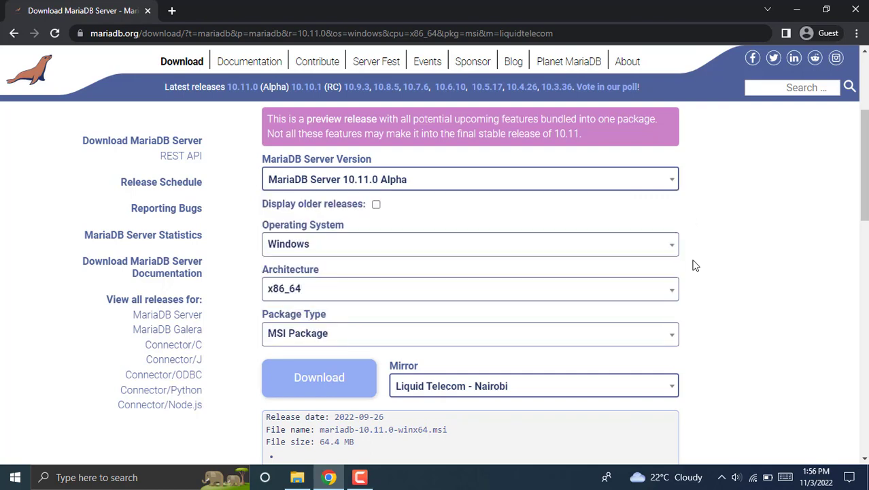
left_click(627, 299)
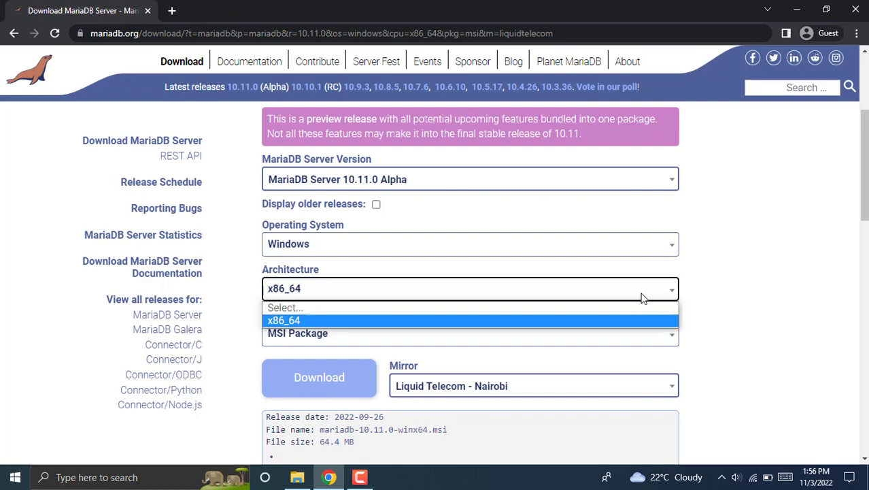
left_click(698, 299)
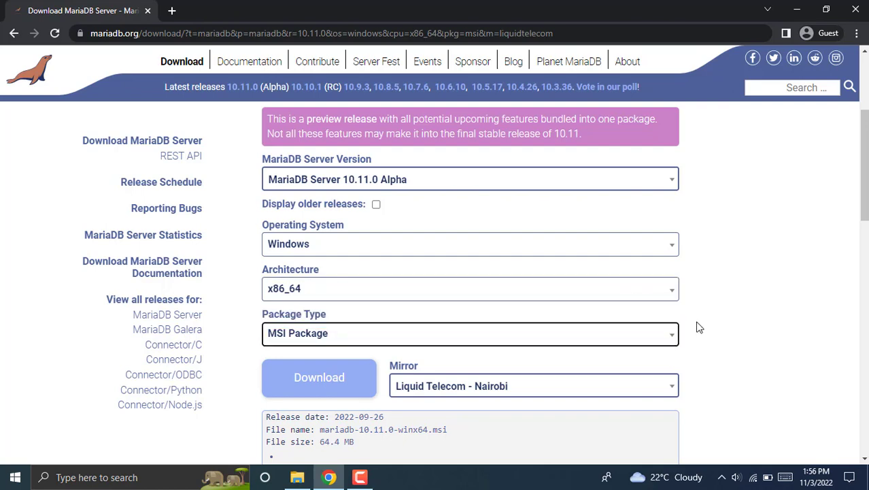
left_click(657, 341)
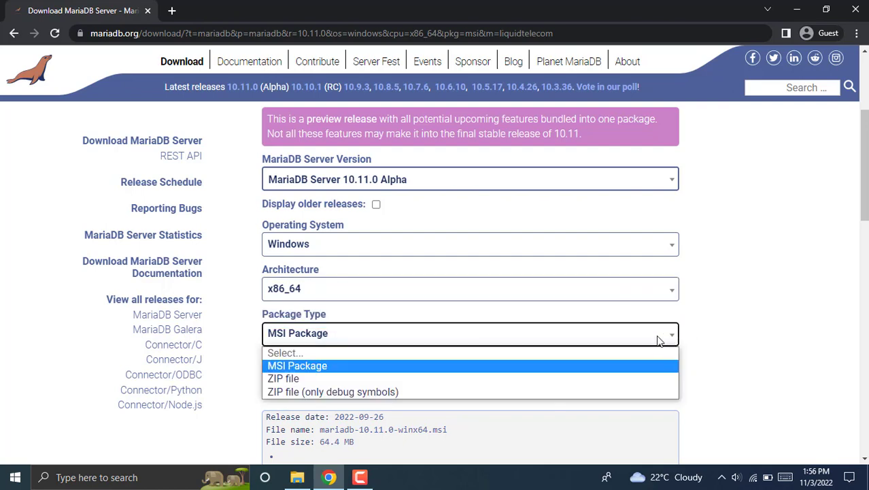
left_click(704, 326)
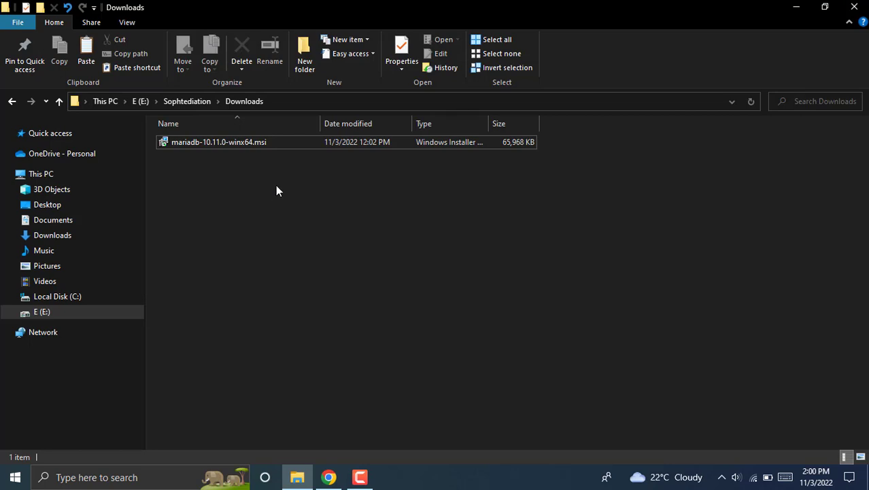
- Switch to File Explorer and start installing mariadb-10.11.0-winx64.msi from the Downloads folder
left_click(272, 144)
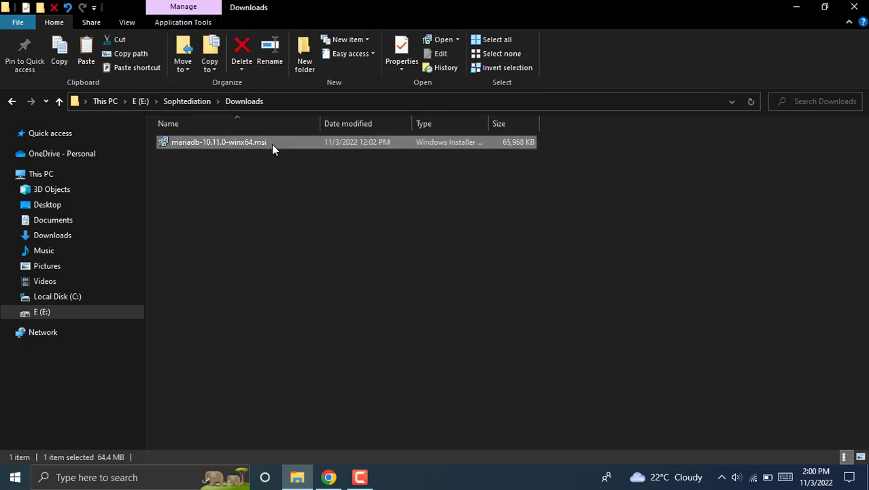
right_click(272, 144)
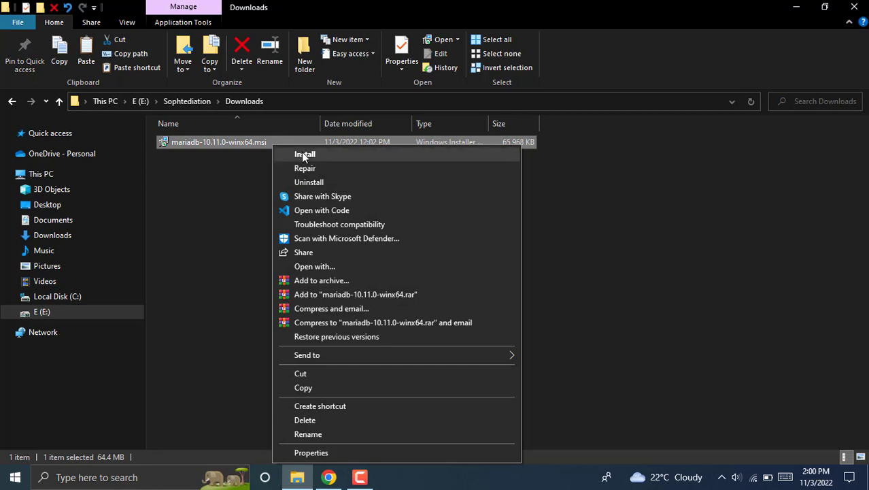
left_click(304, 156)
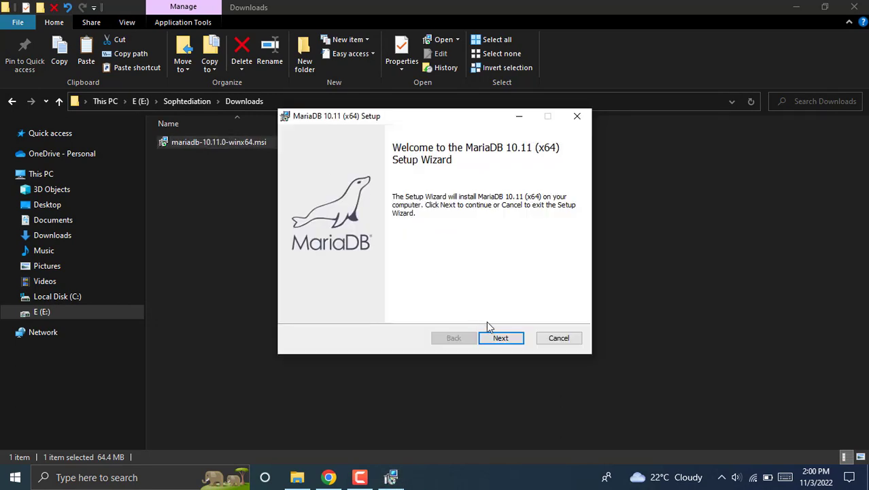
- Accept the license agreement in the MariaDB setup wizard and continue with the default features and install location
left_click(497, 340)
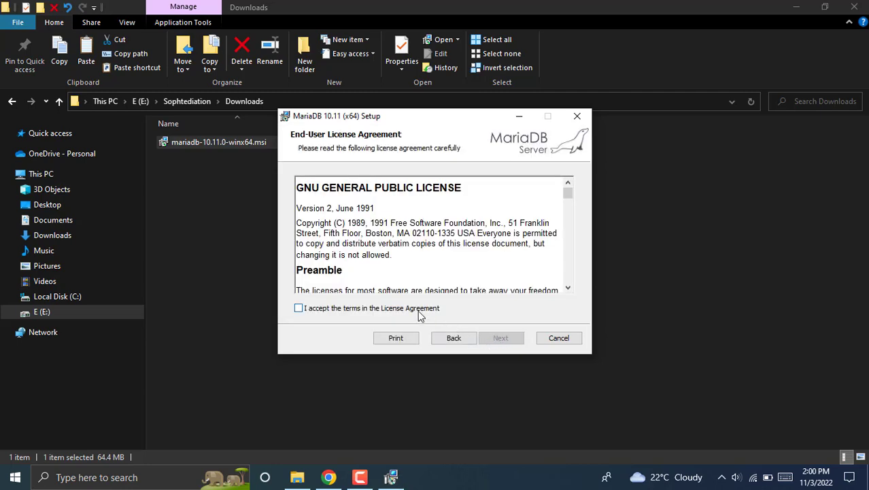
left_click(397, 309)
left_click(501, 338)
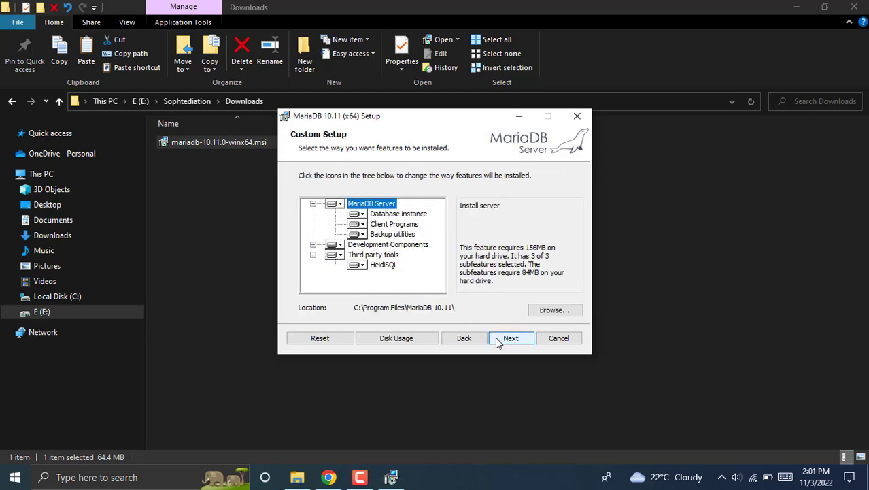
left_click(497, 340)
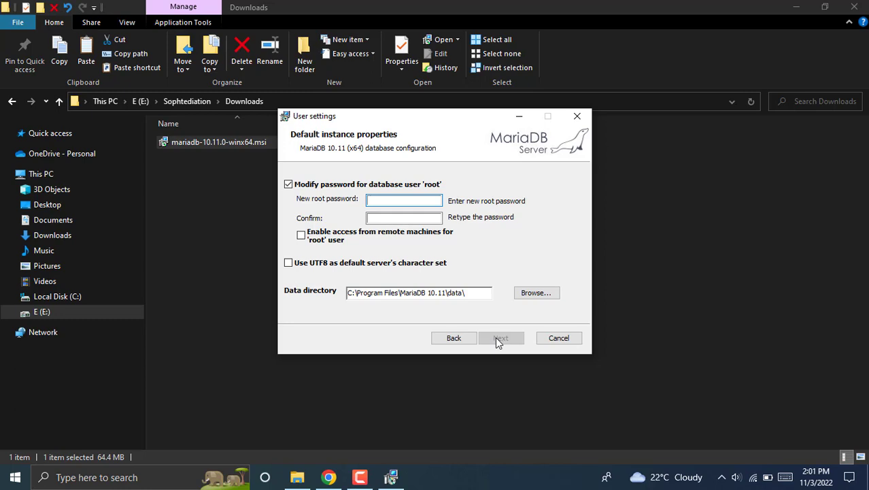
- Disable modifying the password for database user 'root' and continue to the database settings
left_click(300, 234)
left_click(286, 188)
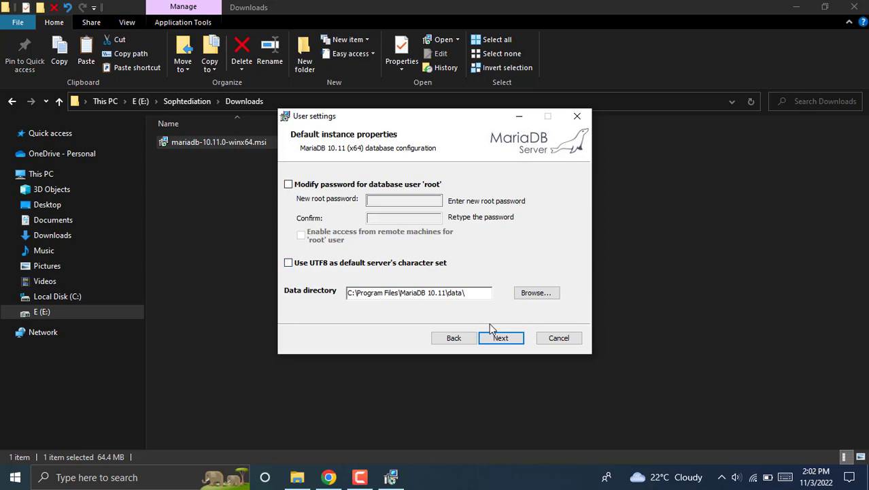
left_click(499, 340)
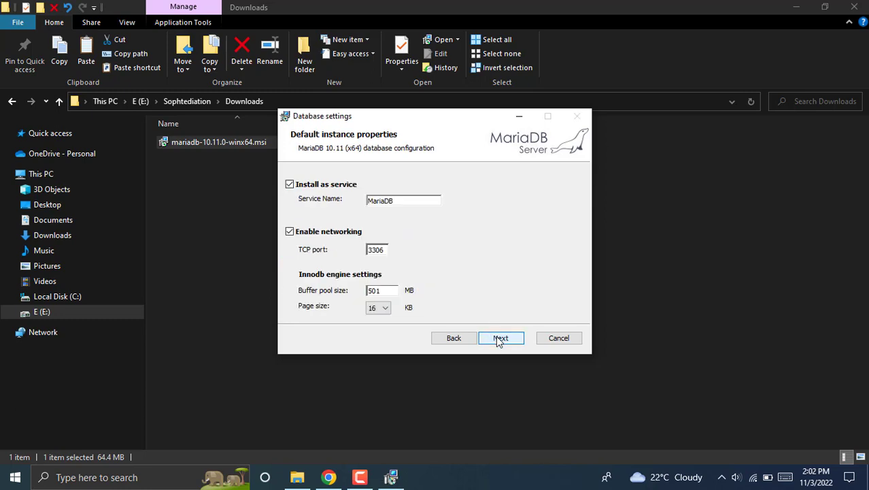
- Set the MariaDB TCP port to 3308 and accept the remaining default database settings
left_click(499, 333)
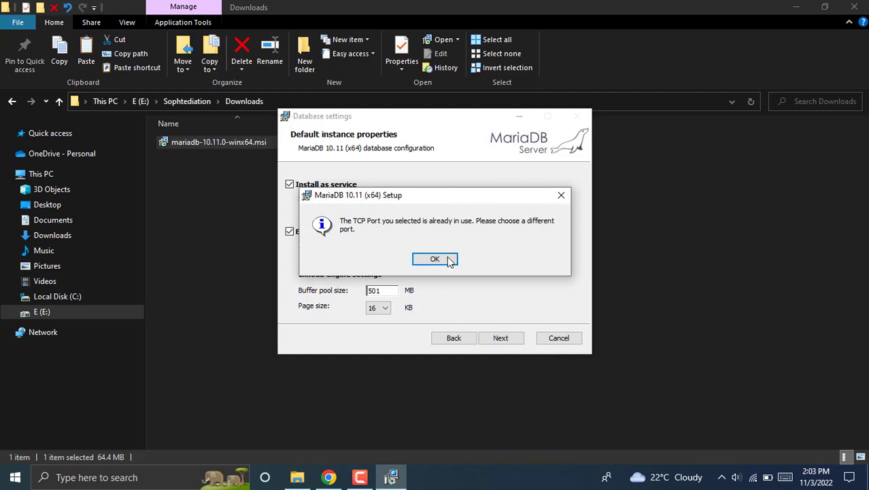
left_click(560, 196)
left_click(385, 249)
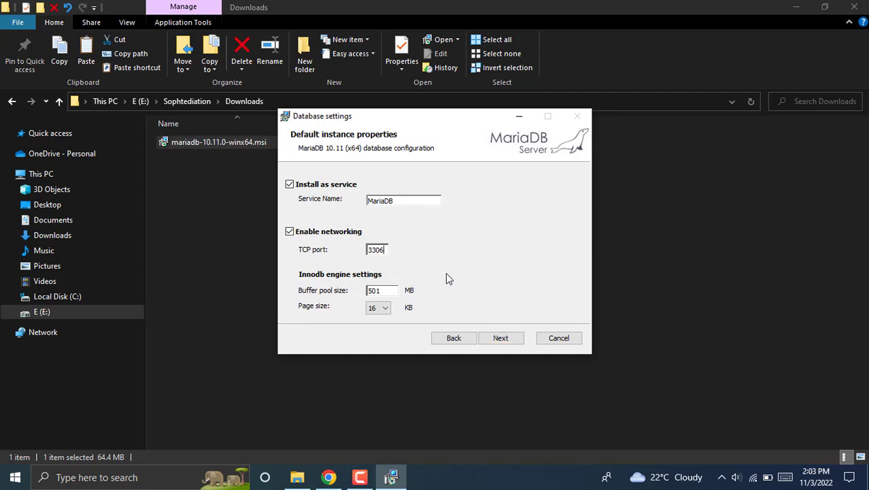
key("BackSpace")
type("8")
left_click(494, 340)
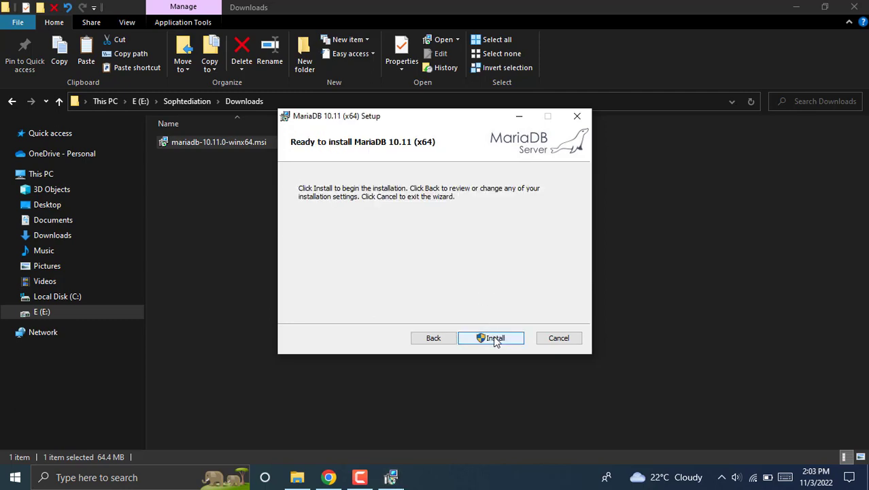
- Install MariaDB 10.11 (x64) and exit the completed setup wizard
left_click(495, 338)
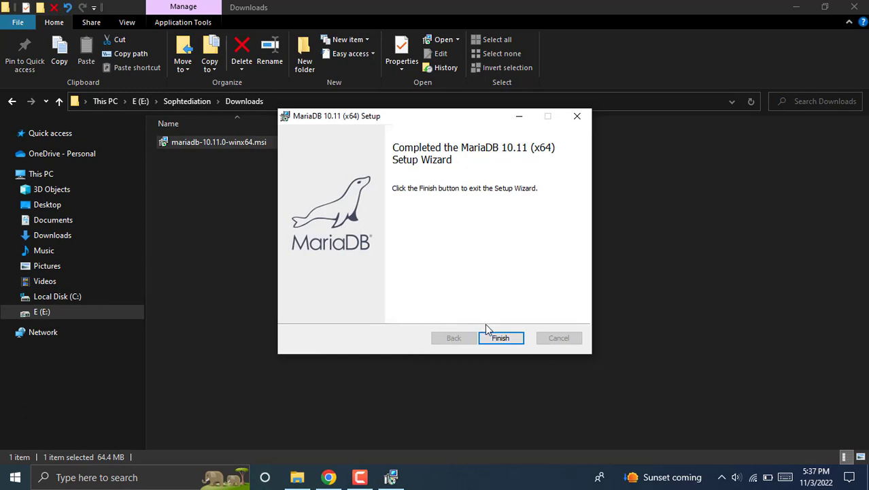
left_click(500, 338)
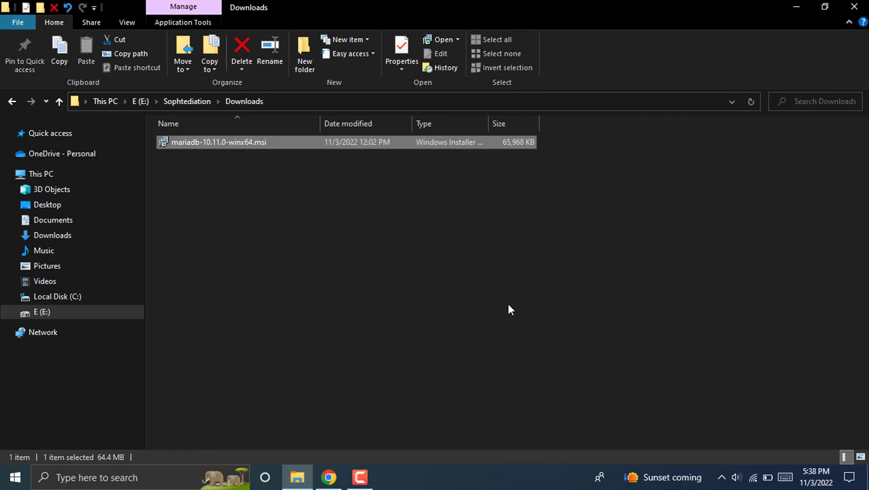
left_click(508, 305)
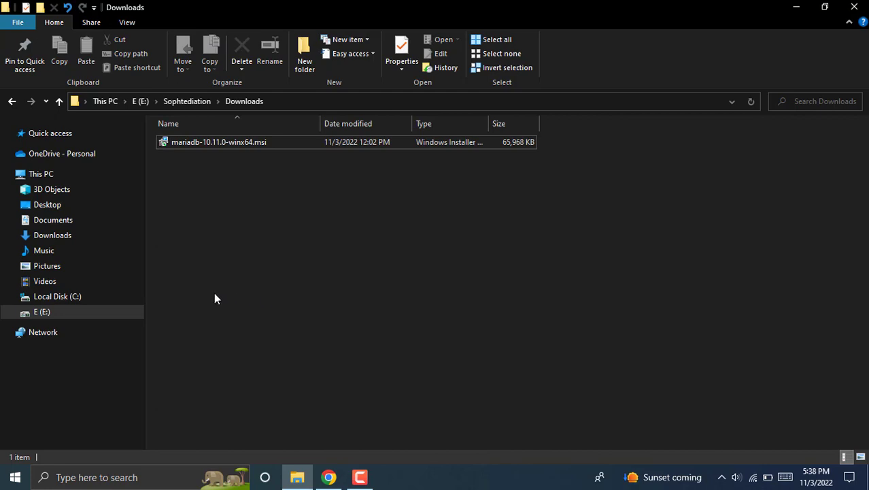
- Open the bin folder inside MariaDB 10.11 under Program Files on Local Disk (C:)
left_click(101, 297)
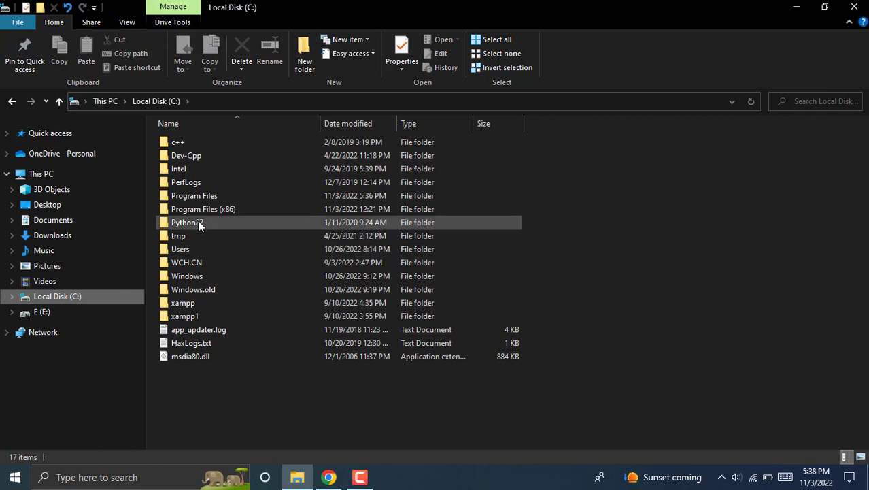
double_click(194, 196)
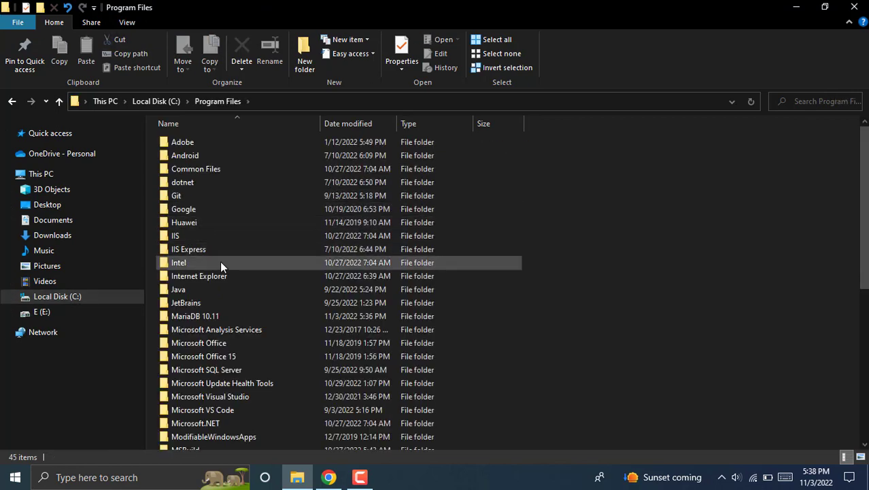
double_click(216, 316)
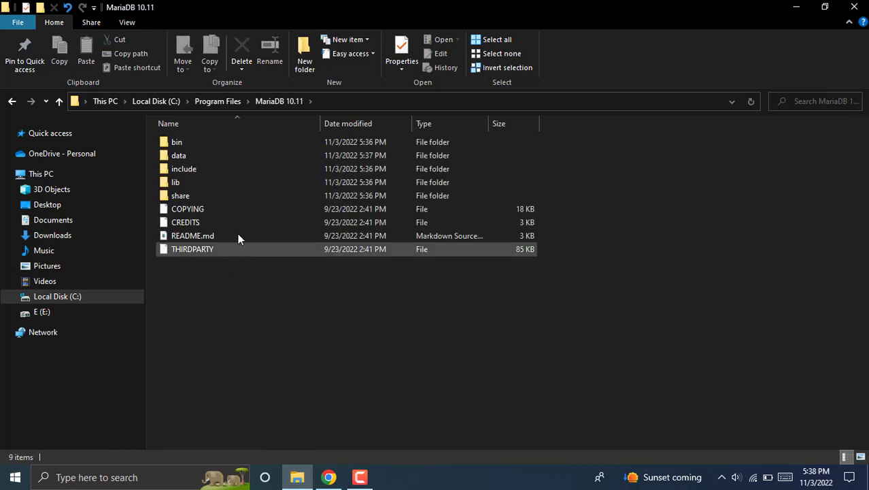
double_click(238, 147)
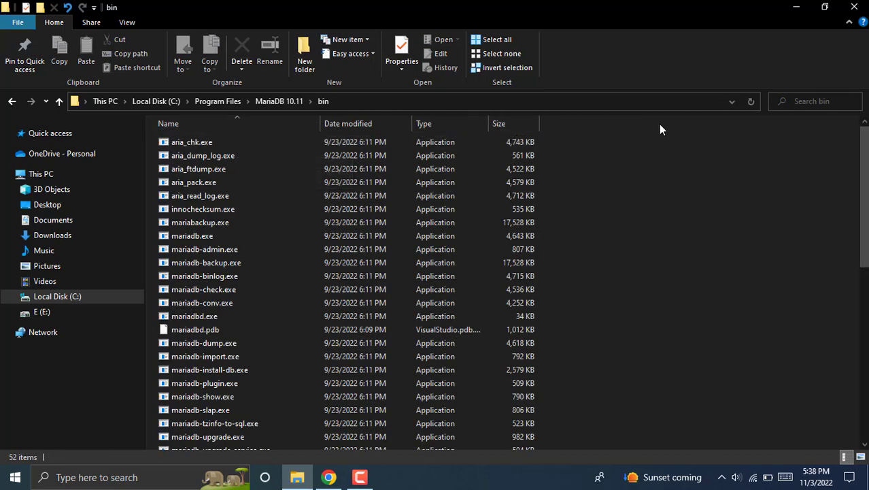
- Copy the folder path C:\Program Files\MariaDB 10.11\bin
left_click(731, 102)
key("ctrl+c")
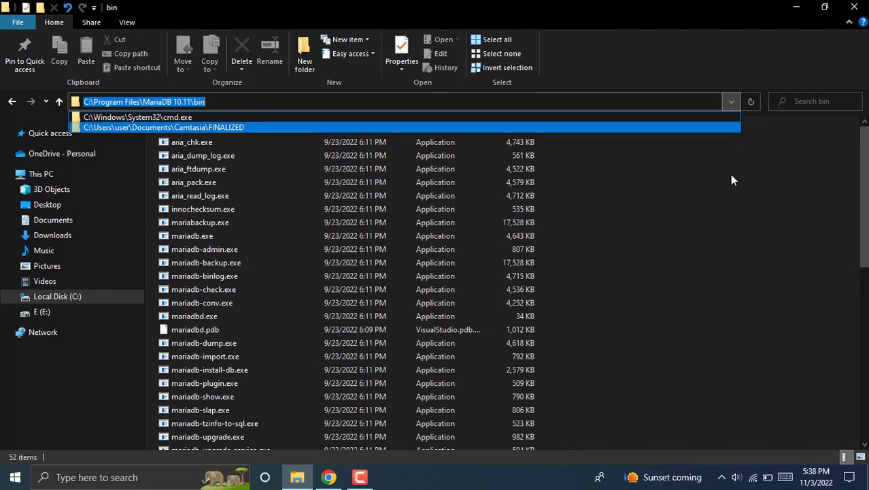
key("Escape")
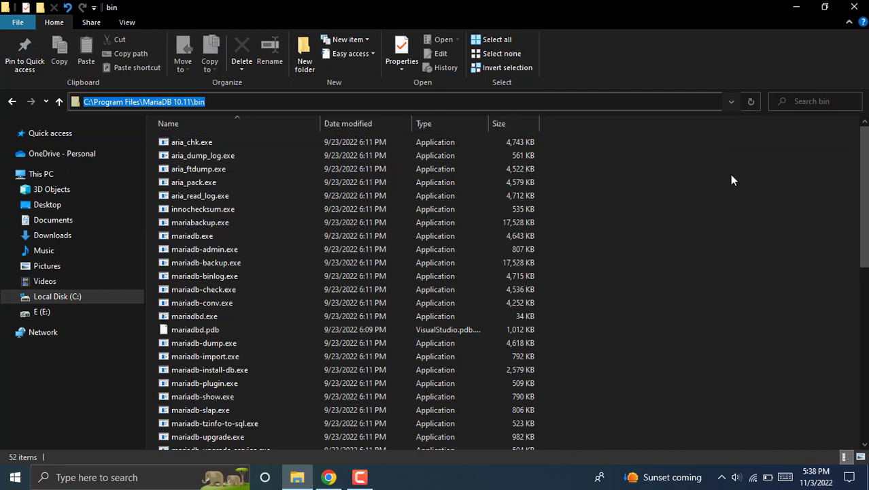
left_click(731, 174)
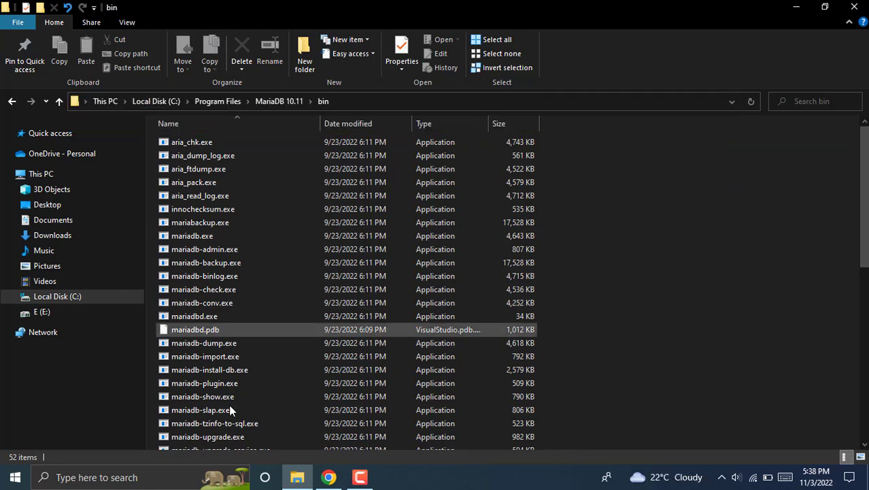
- Find the system environment variables settings through Windows search and open the Environment Variables dialog
left_click(117, 476)
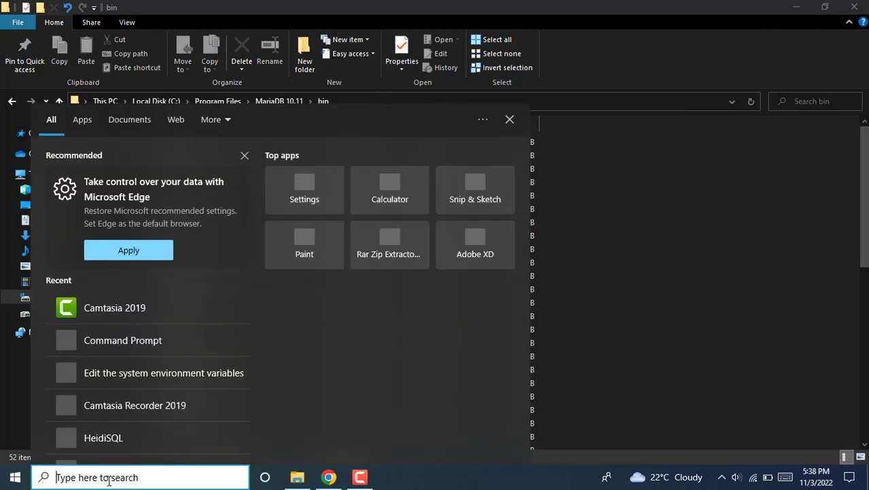
type("edit")
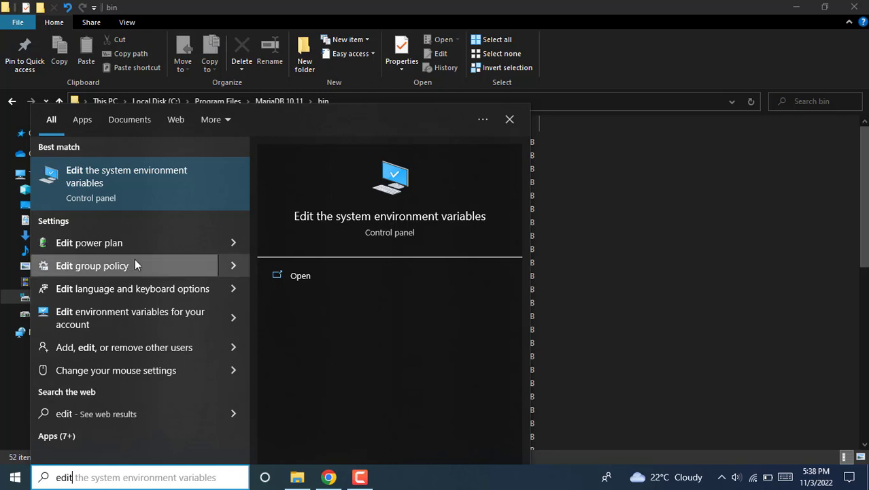
left_click(160, 197)
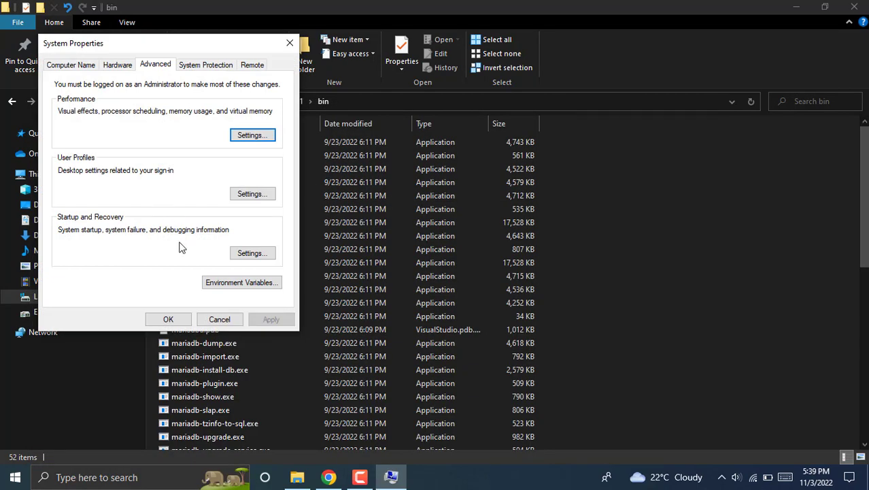
left_click(219, 287)
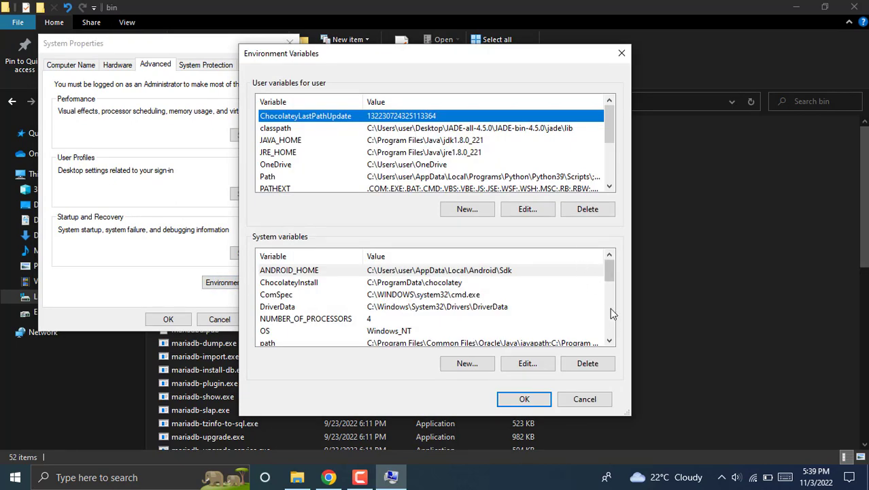
- Add the copied folder C:\Program Files\MariaDB 10.11\bin as a new entry in the system path variable and save the changes
left_click(610, 342)
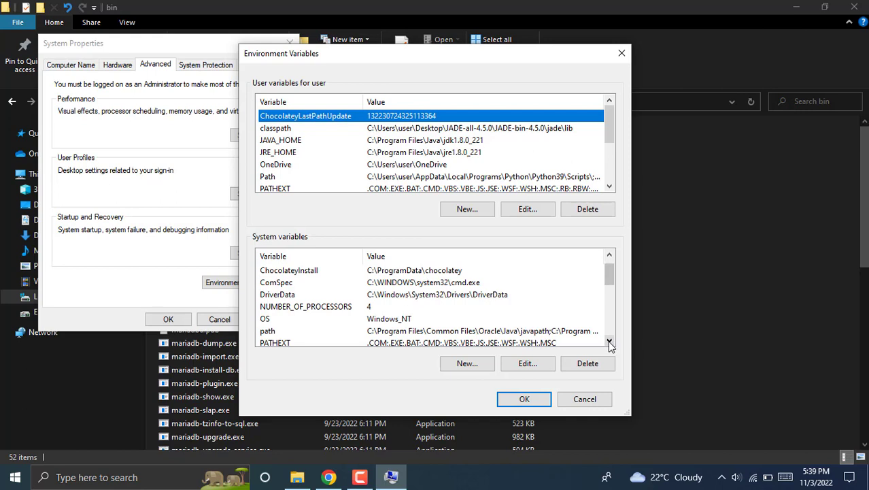
double_click(553, 336)
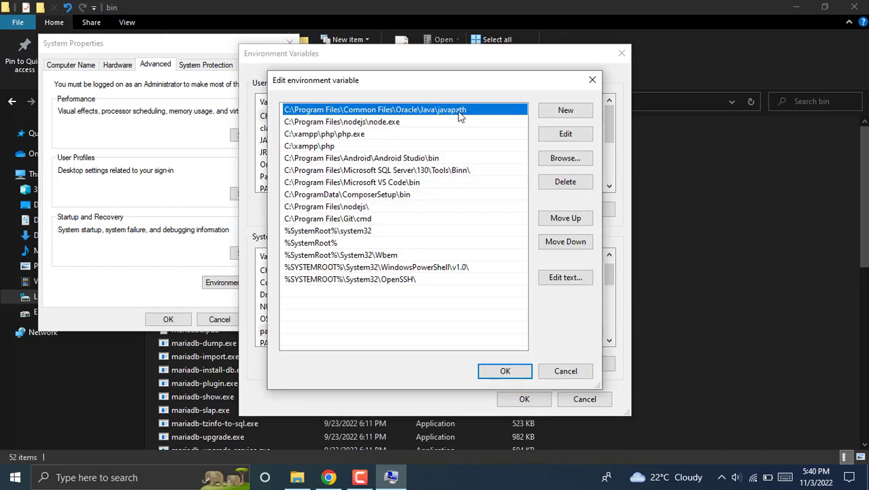
left_click(564, 112)
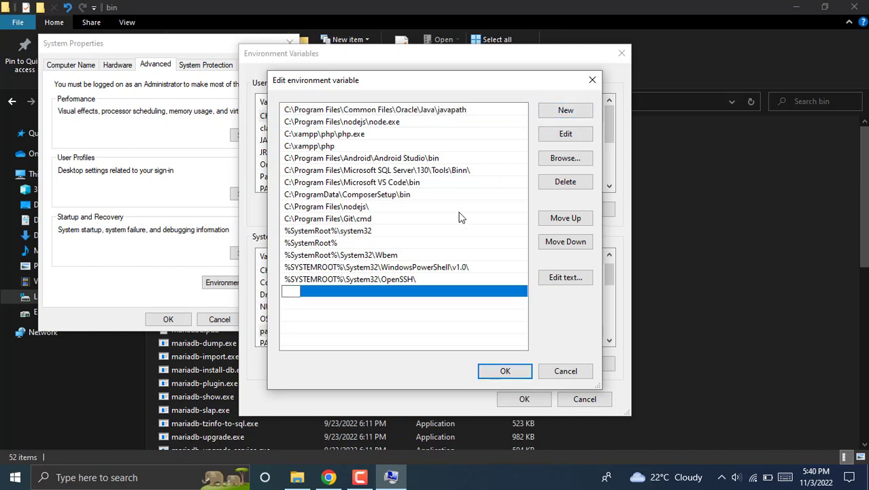
key("ctrl+v")
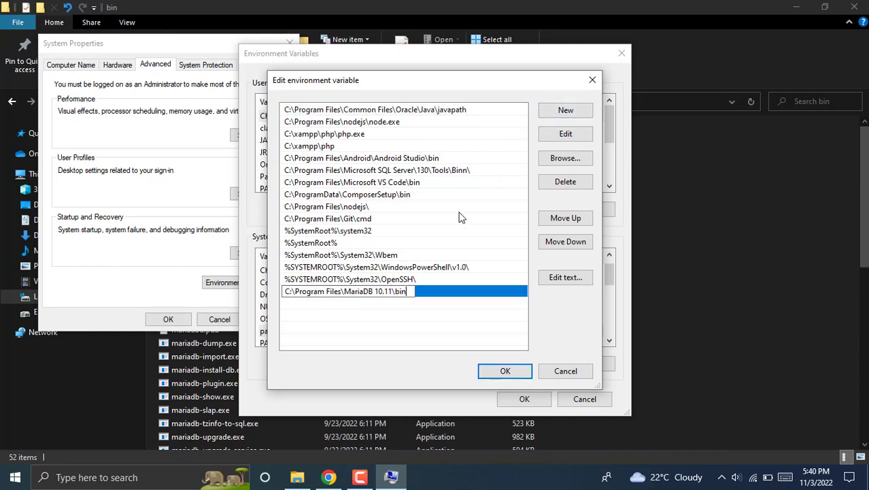
left_click(502, 371)
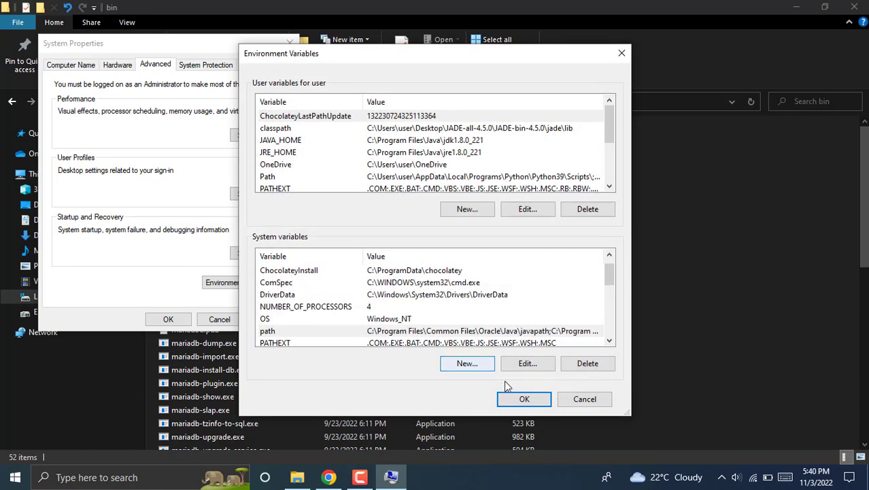
left_click(515, 397)
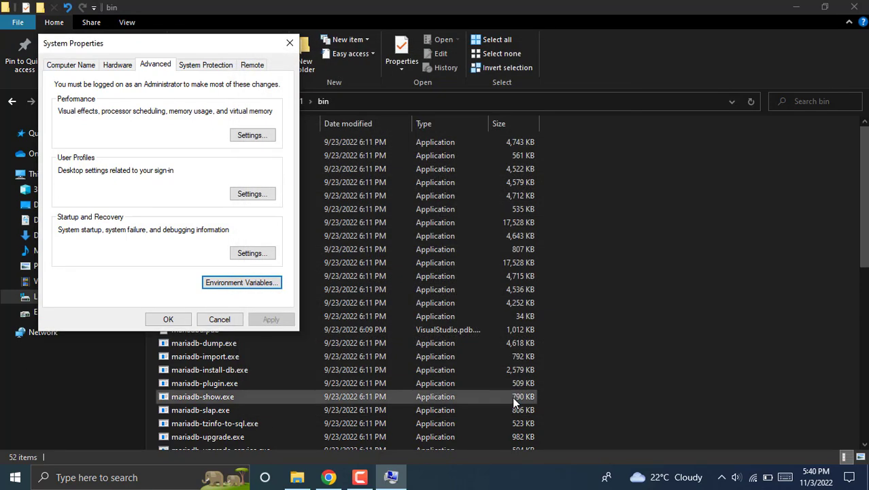
left_click(170, 319)
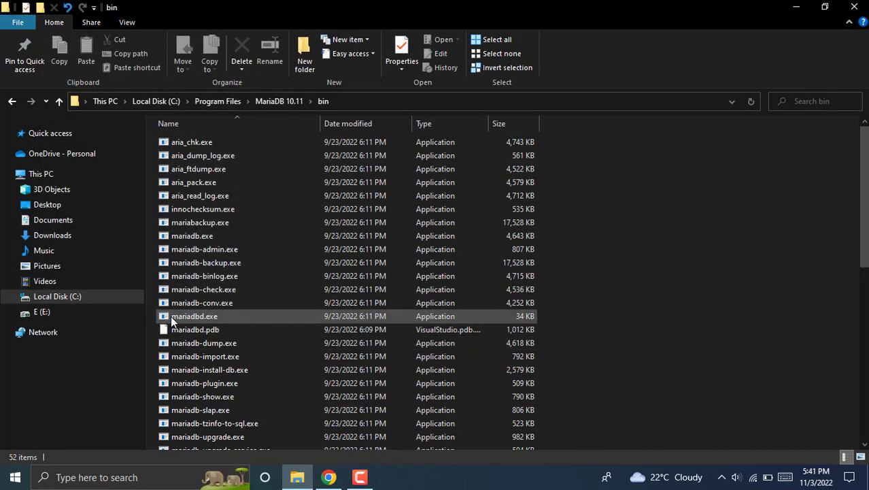
- Open Command Prompt as administrator and maximize its window
left_click(105, 477)
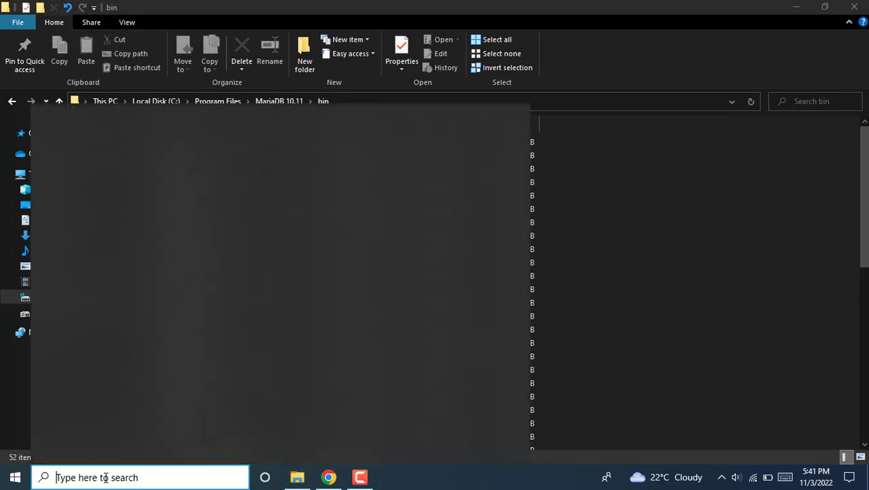
type("cmd")
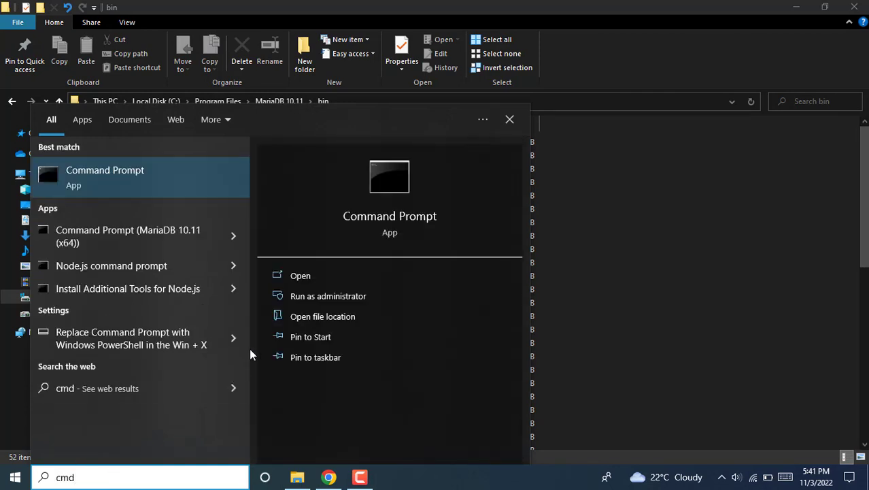
left_click(308, 303)
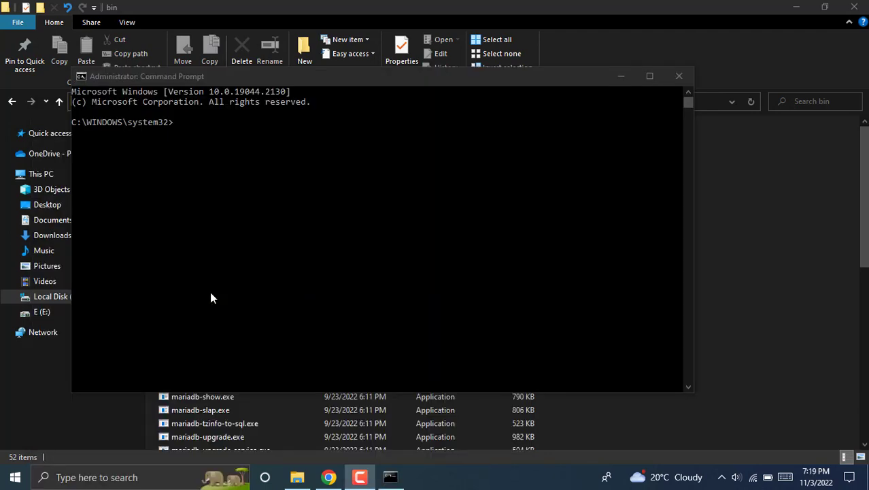
left_click(255, 160)
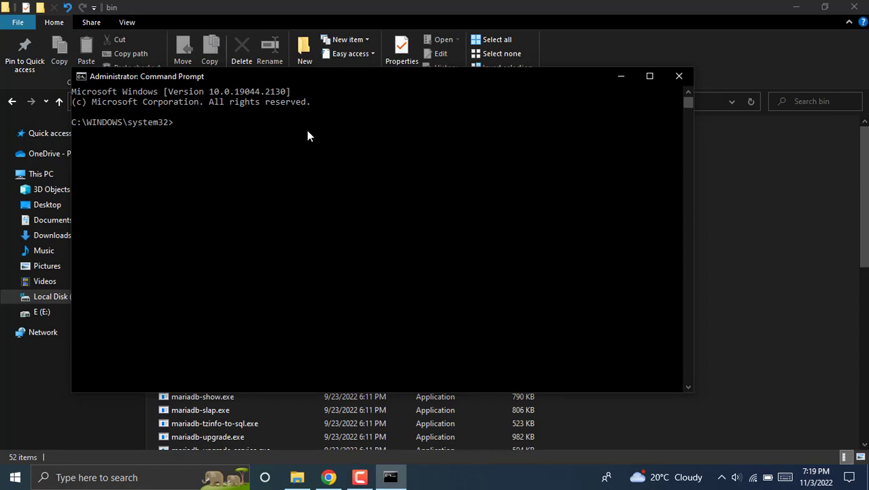
left_click(650, 77)
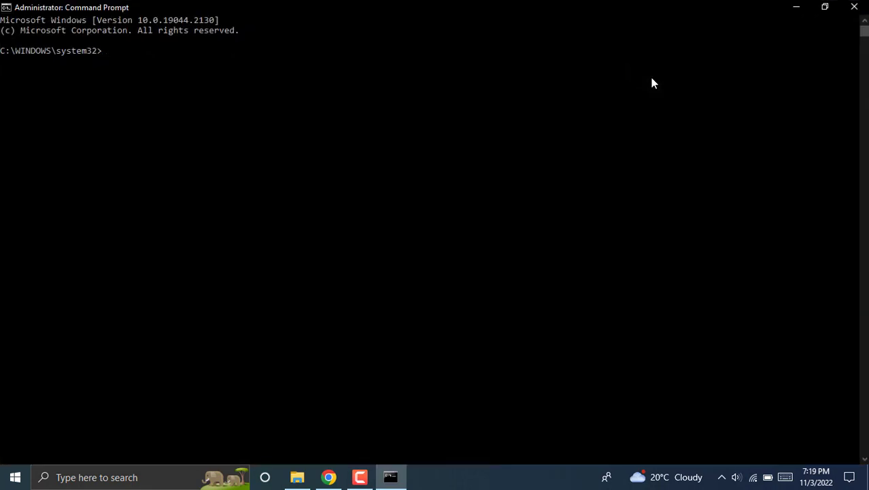
- Log in to the MariaDB monitor as root with mysql -u root -p, supplying the root password
type("mysql -u root -p")
key("Return")
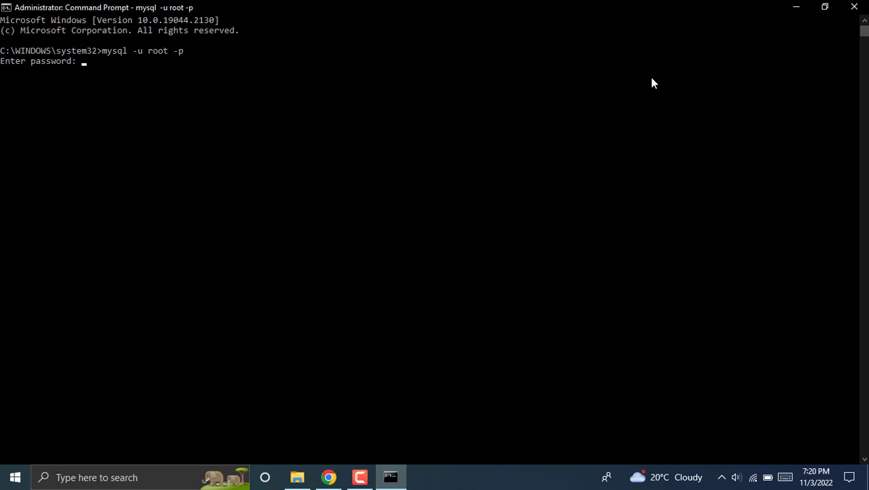
key("Return")
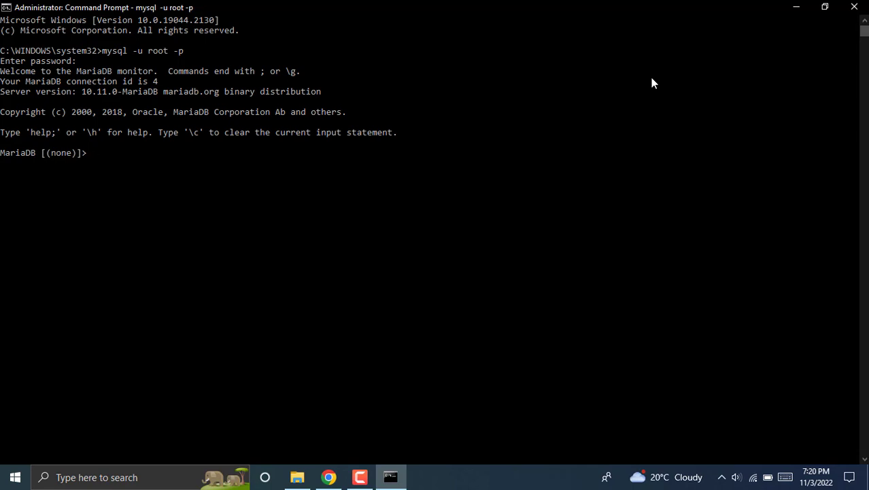
- List the databases on the MariaDB server with show databases;
type("show databases;")
key("Return")
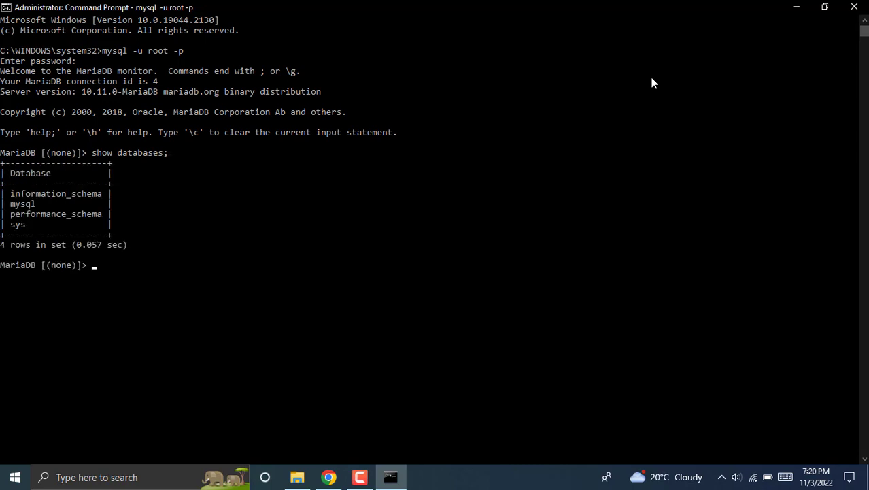